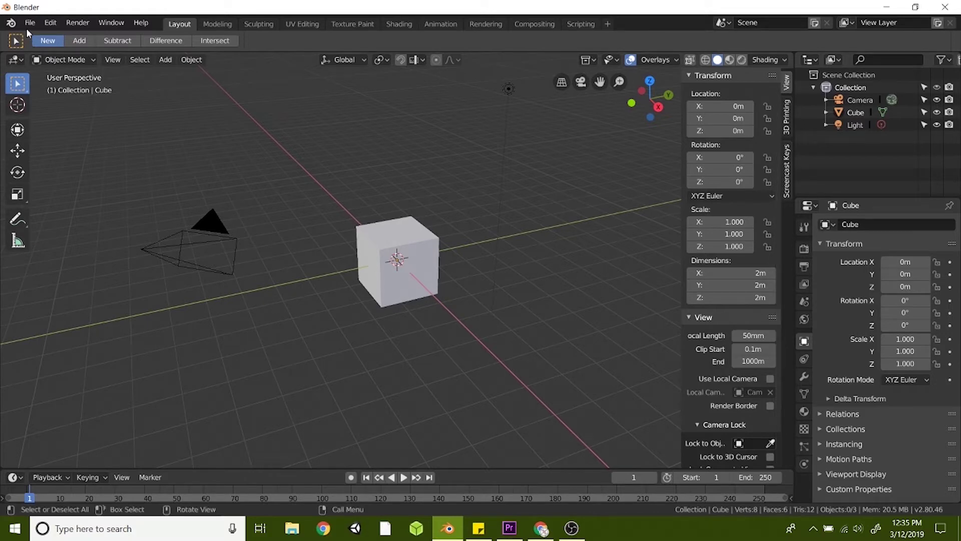
Save the default cube scene to the BLENDER folder under the file name UI_Basics.blend
click(37, 40)
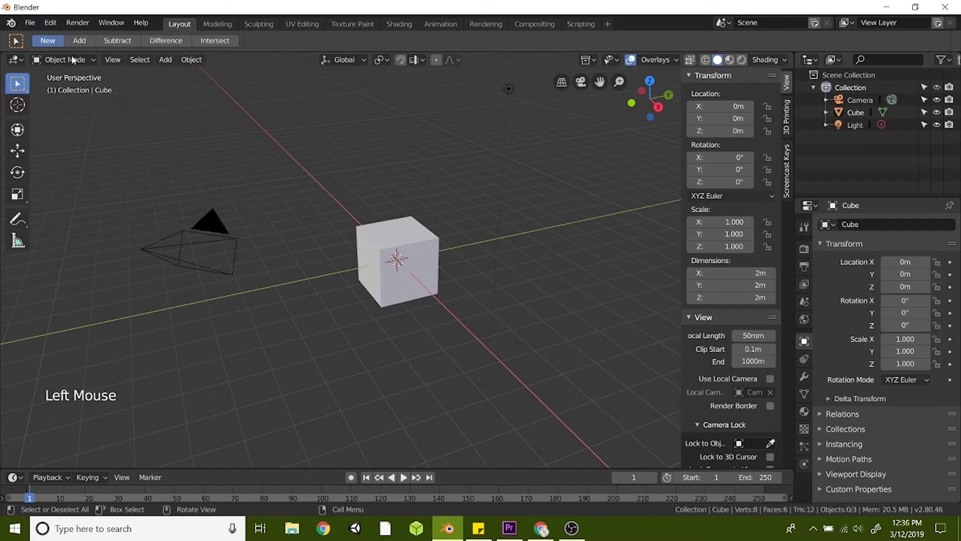
click(29, 23)
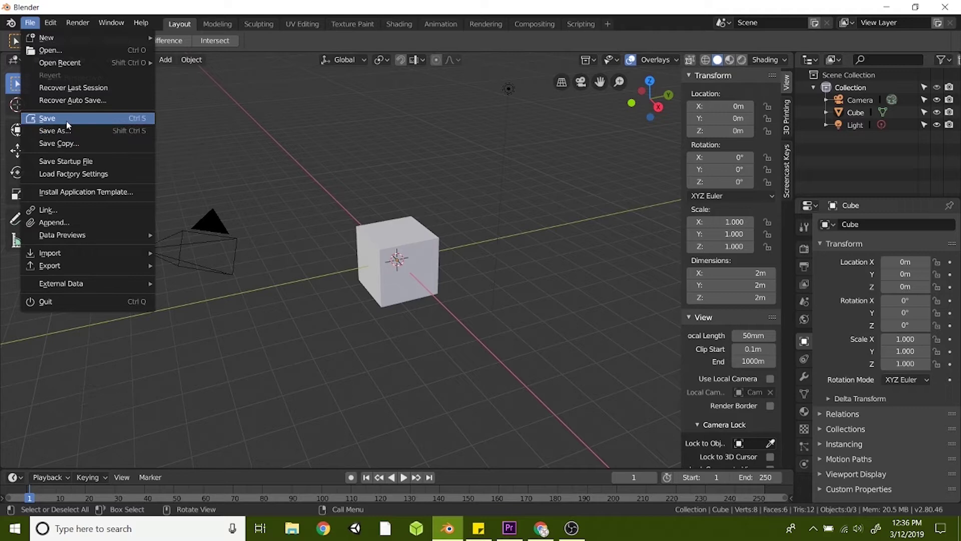
click(67, 120)
click(219, 152)
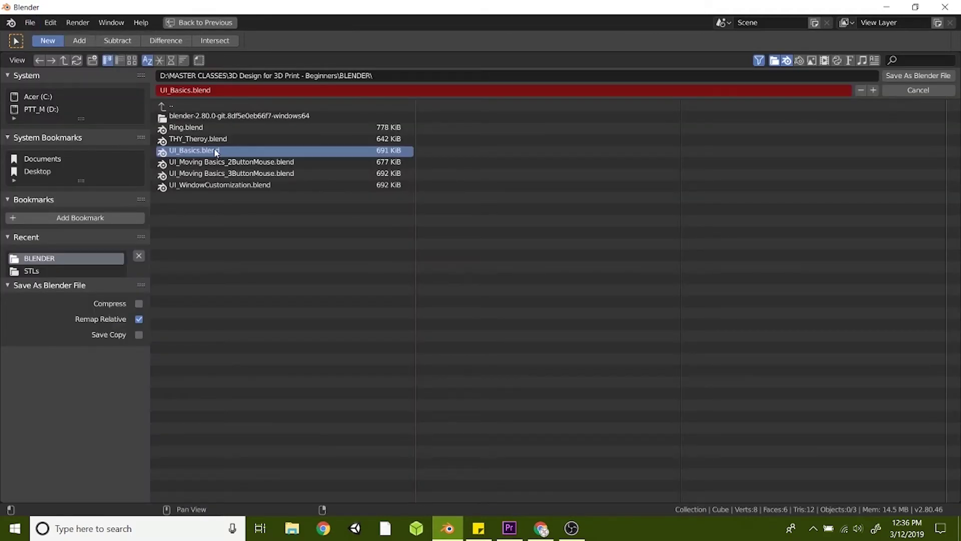
click(901, 76)
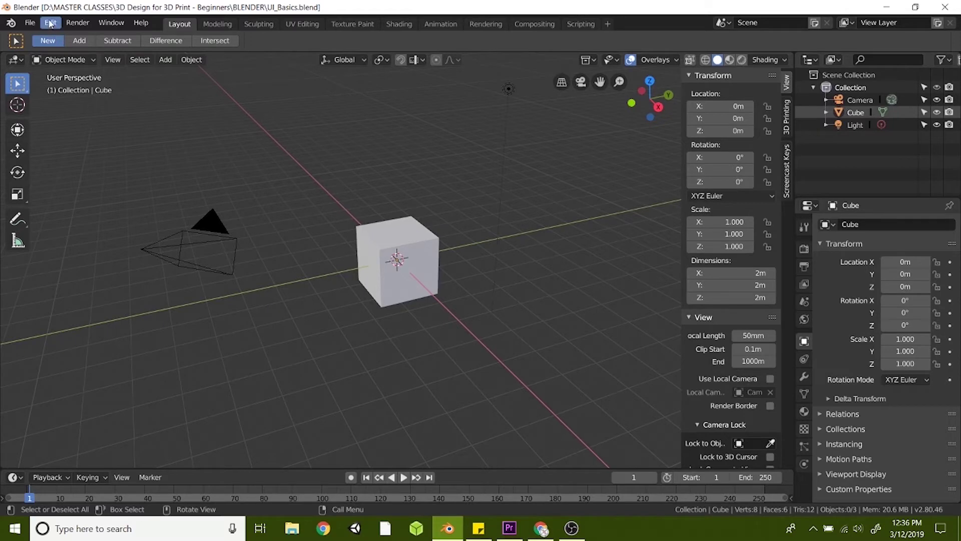
click(51, 24)
click(81, 25)
click(112, 23)
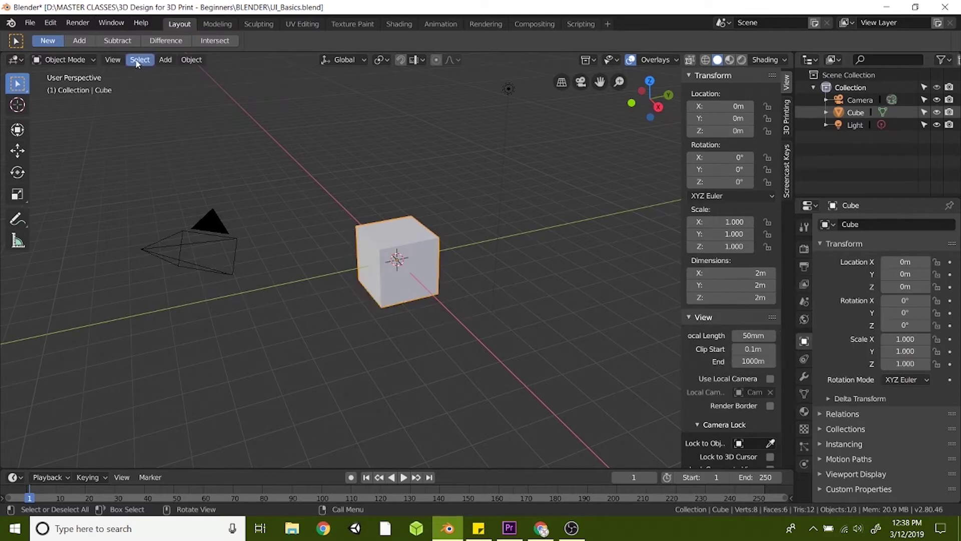
click(140, 24)
click(211, 26)
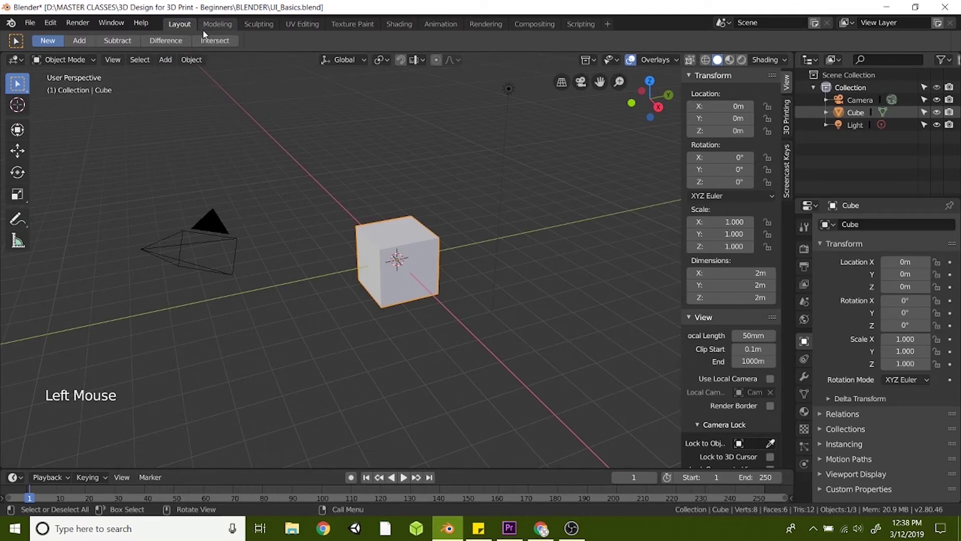
Visit each workspace in turn, from Sculpting to Scripting, then return to Layout
click(260, 25)
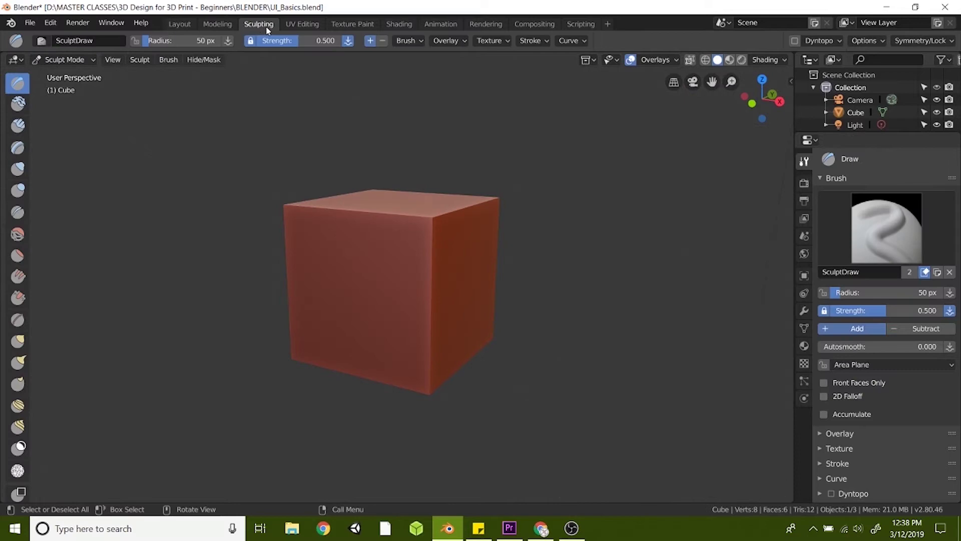
click(300, 26)
click(353, 26)
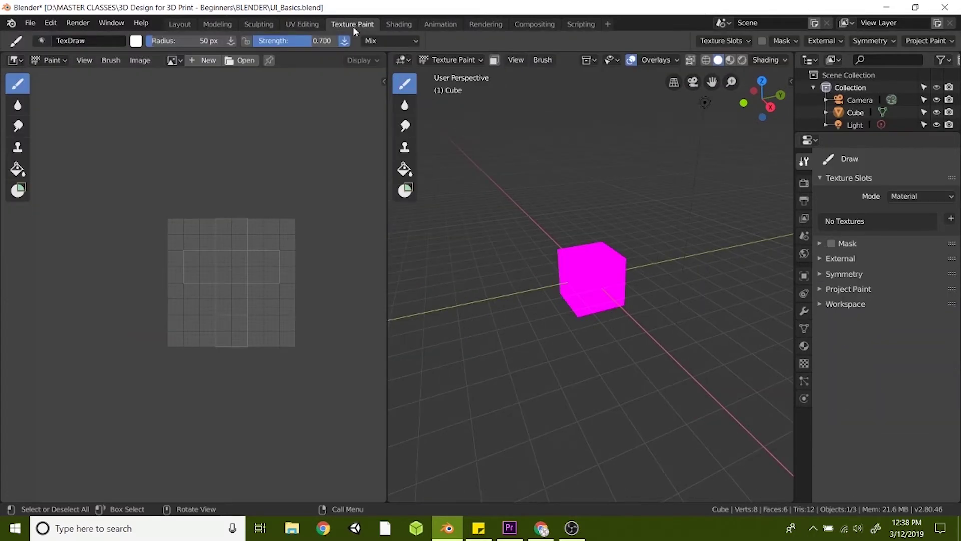
click(400, 23)
click(443, 25)
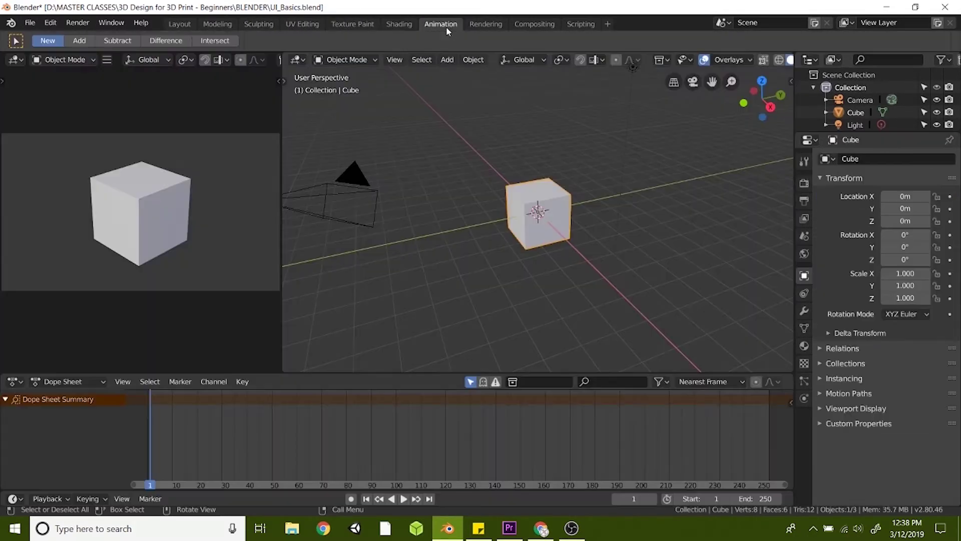
click(485, 26)
click(541, 24)
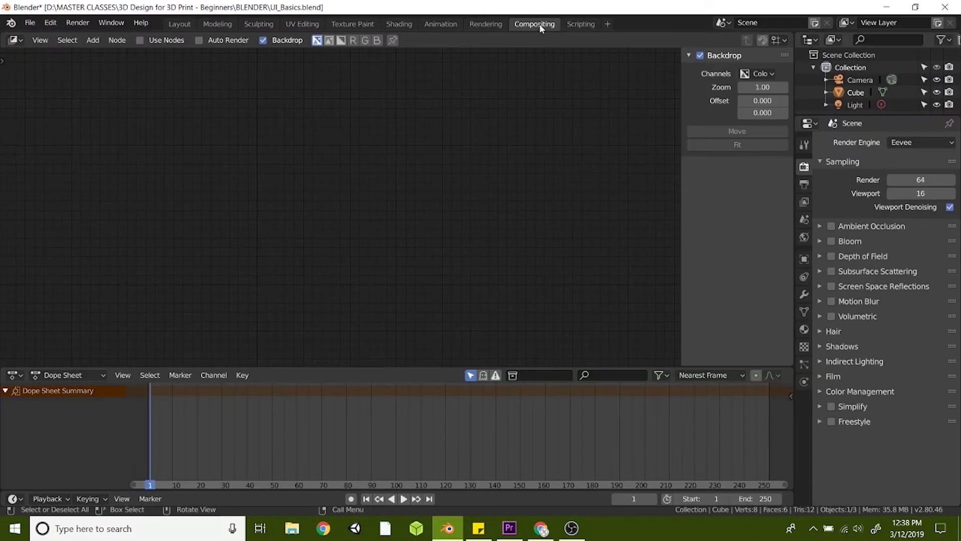
click(578, 23)
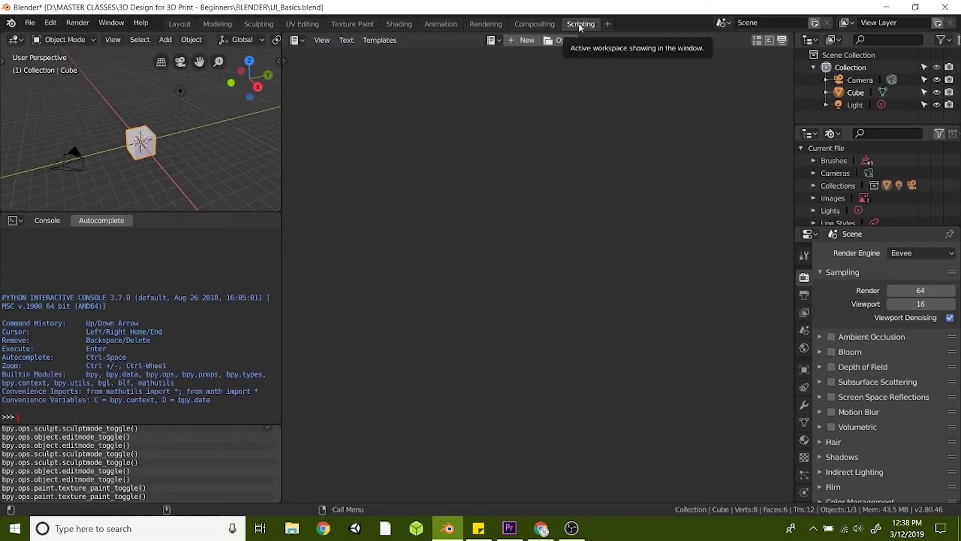
click(175, 24)
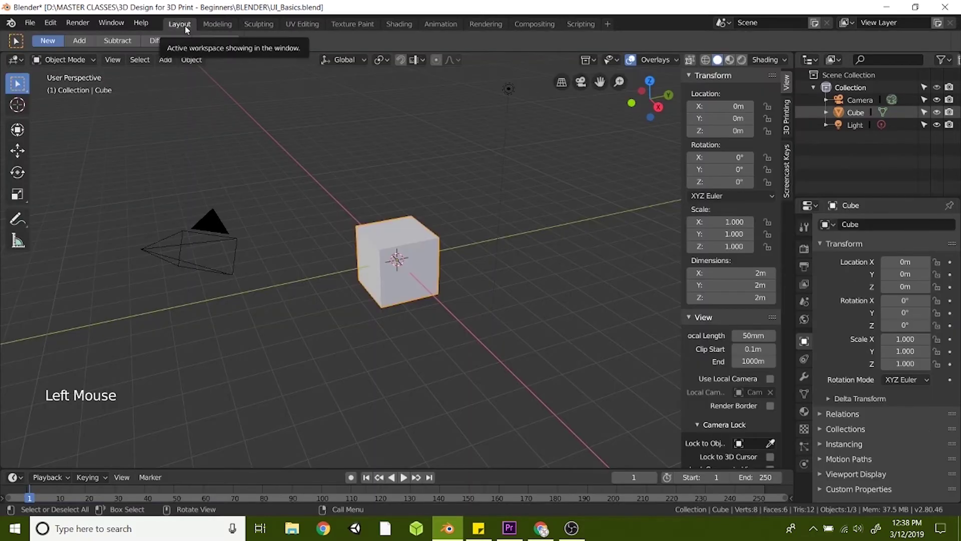
Rename the Layout workspace tab to '3D Printing'
triple_click(184, 25)
key(shift)
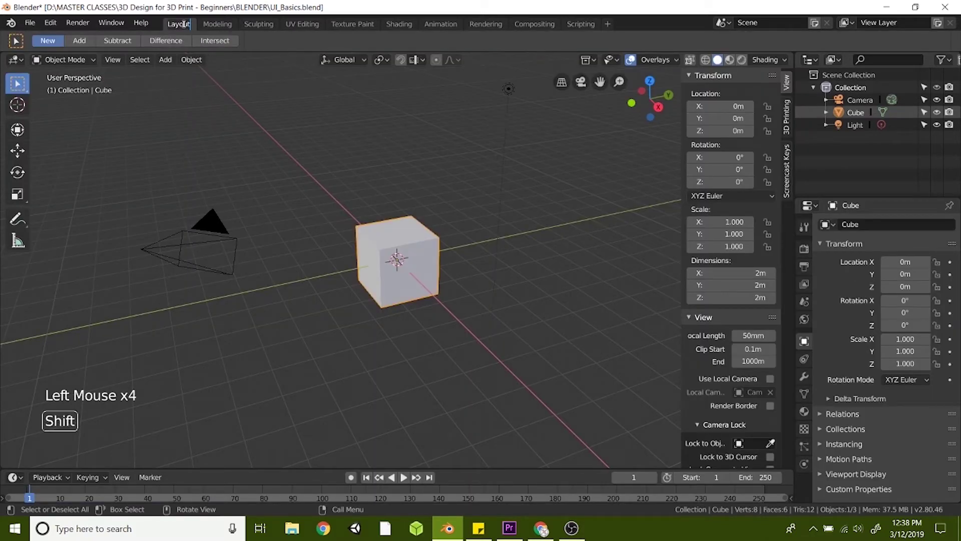
text(3)
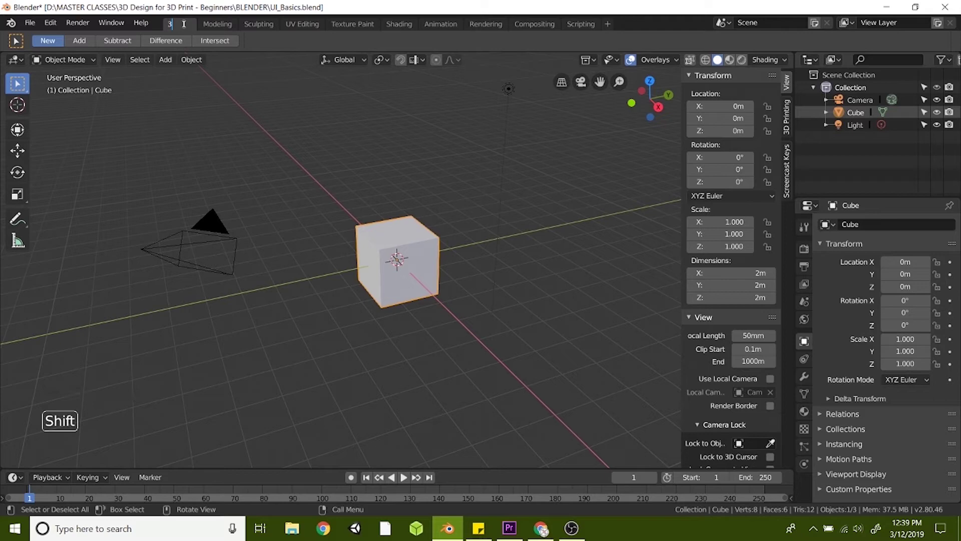
text(D Printin)
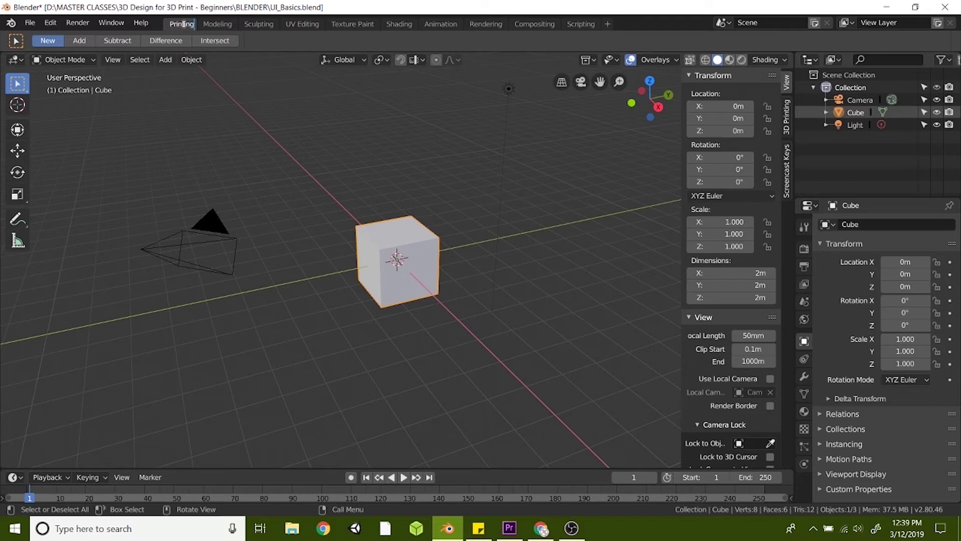
text(g)
key(Return)
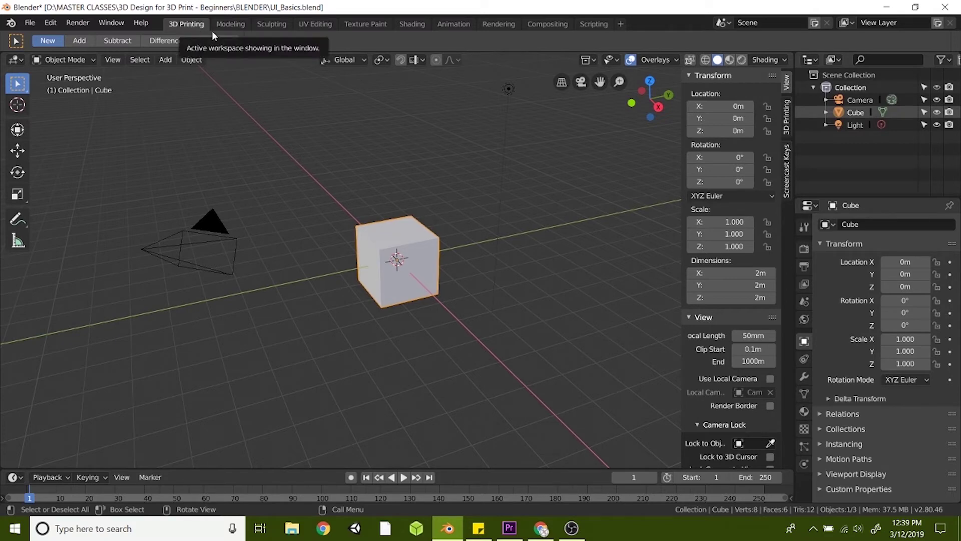
click(686, 26)
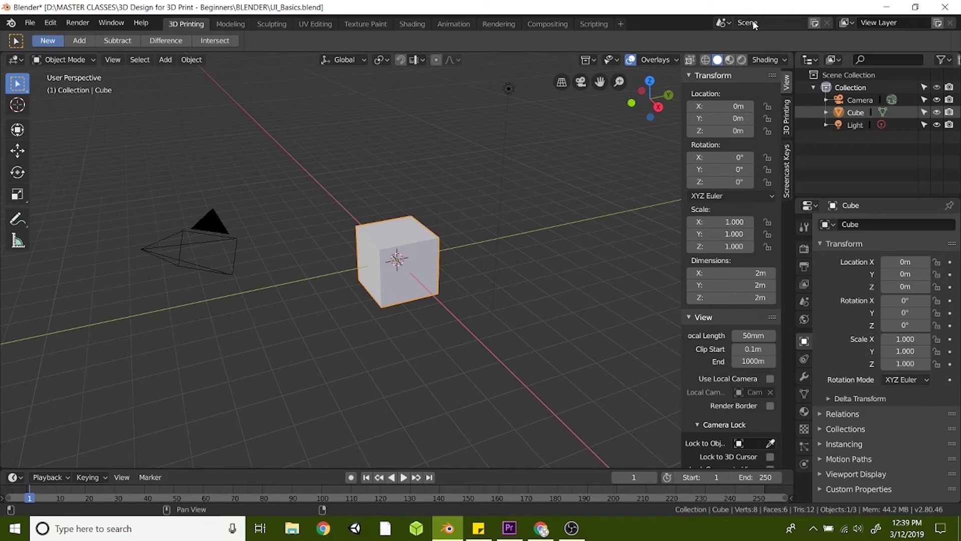
Create a new empty scene, Scene.001, then switch back to the original Scene
click(814, 23)
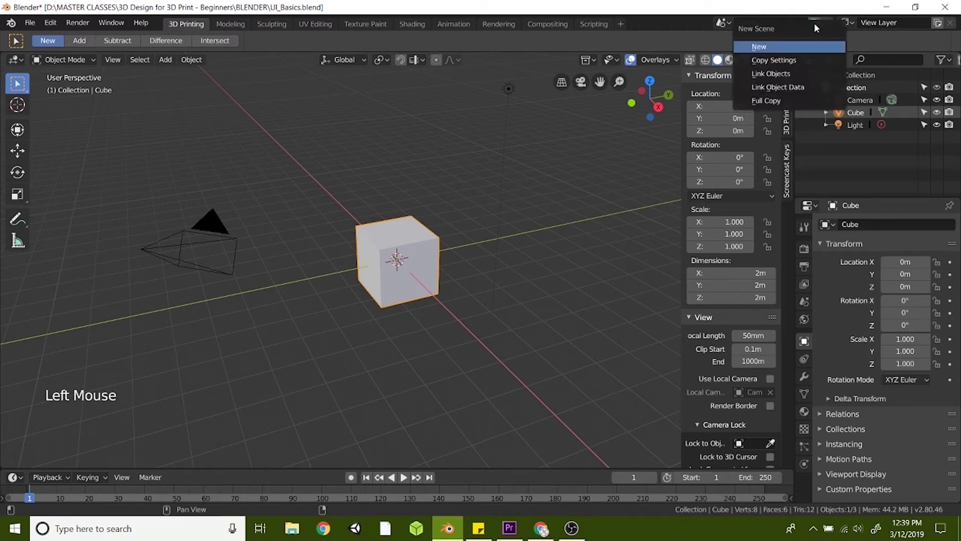
click(760, 47)
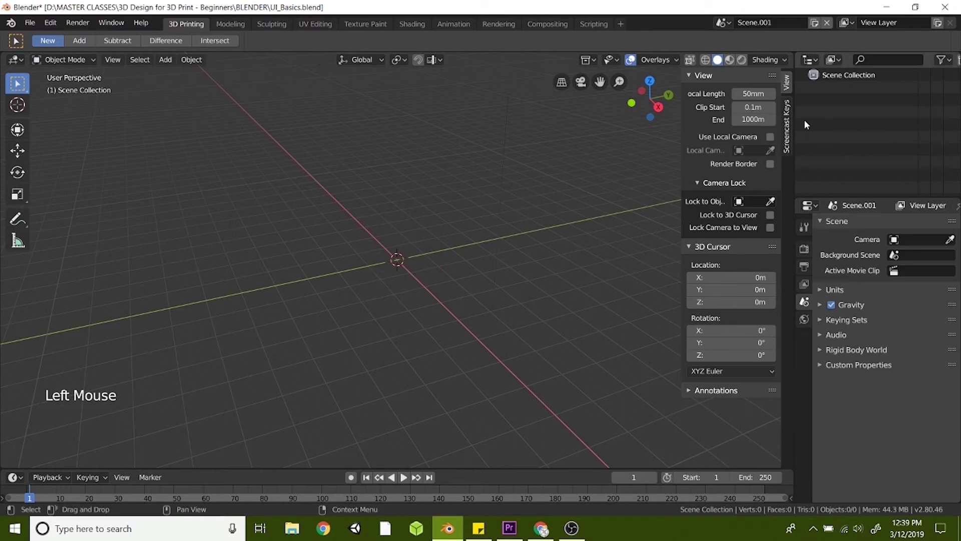
click(725, 23)
click(731, 42)
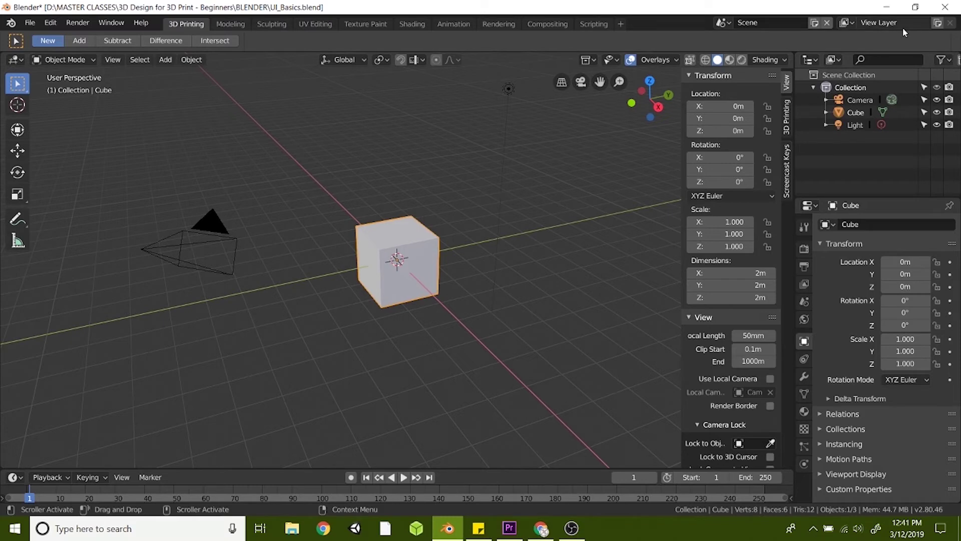
middle_drag(500, 55, 15, 89)
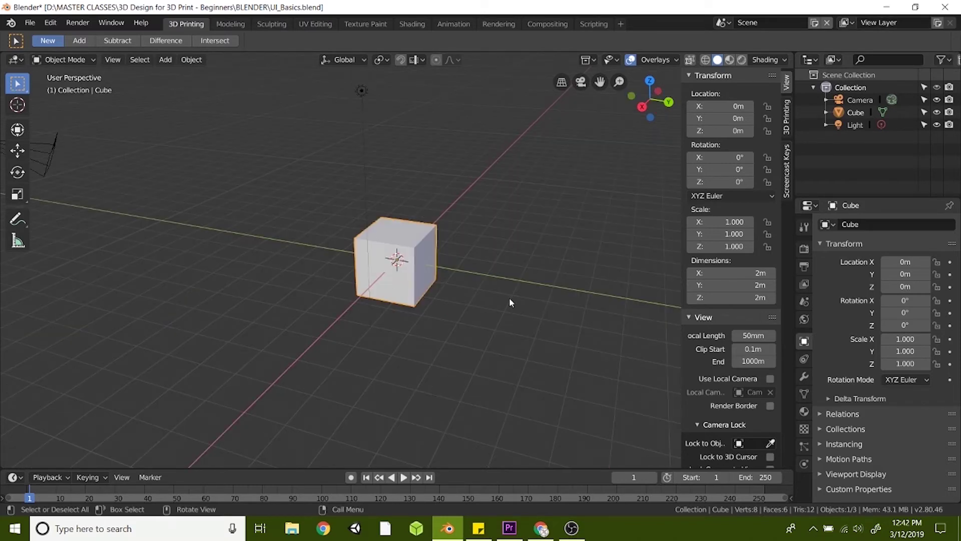
alt+middle_drag(546, 270, 202, 224)
click(201, 224)
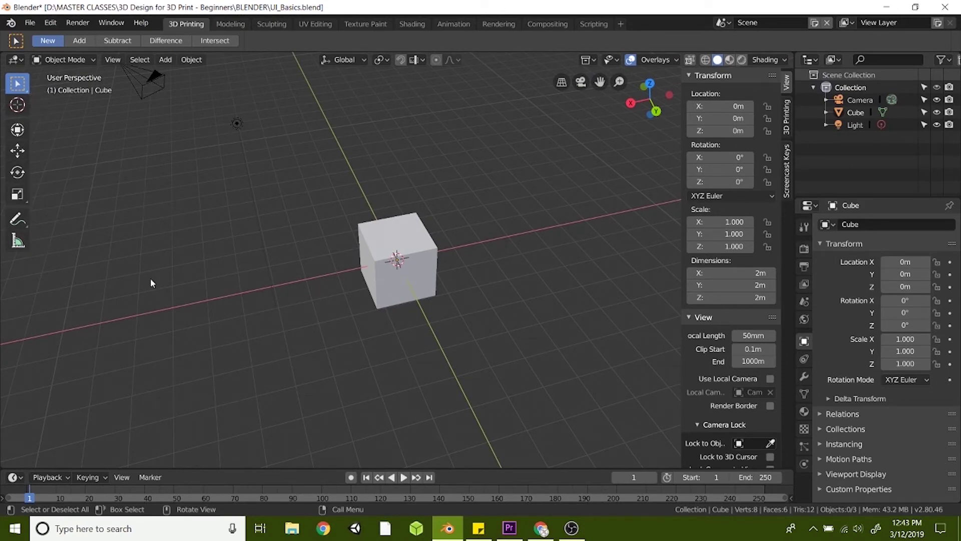
click(434, 280)
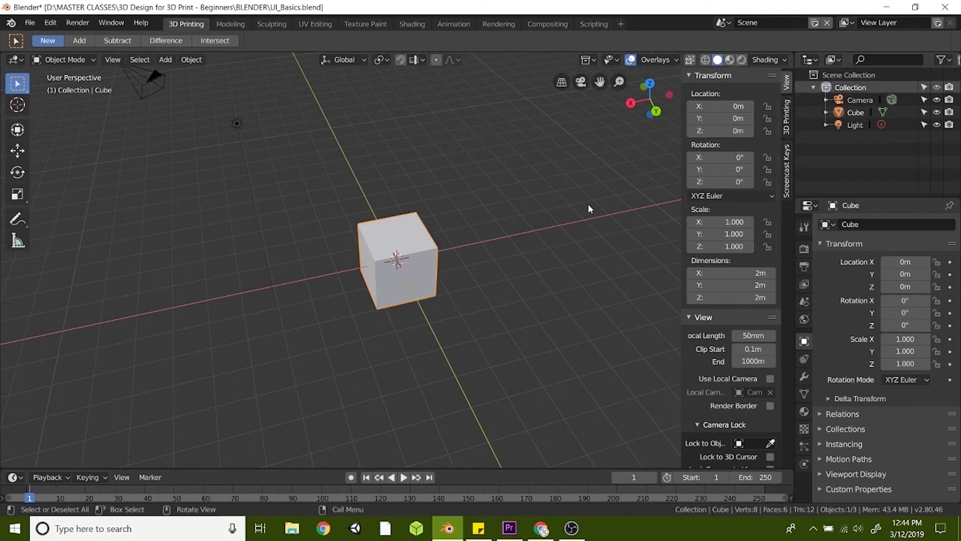
click(429, 249)
click(406, 242)
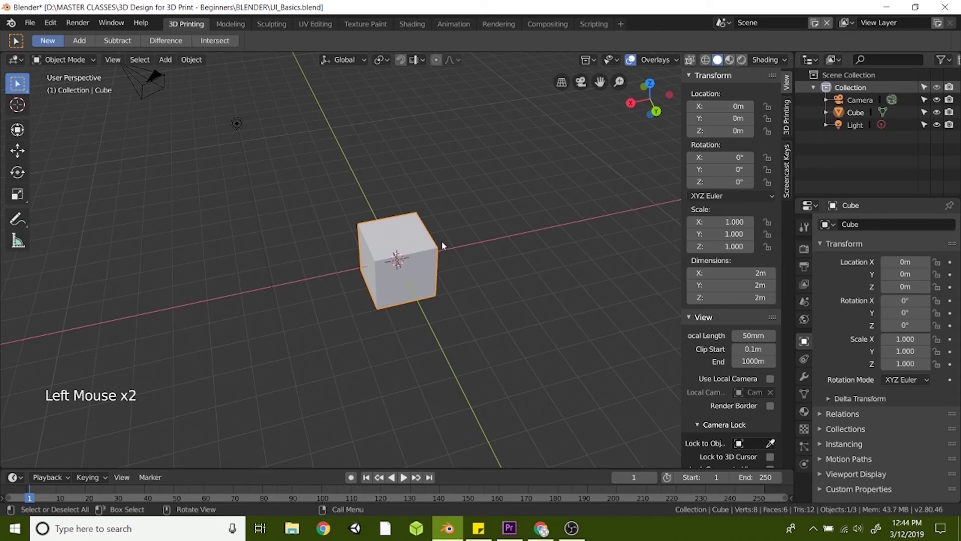
click(850, 87)
click(850, 87)
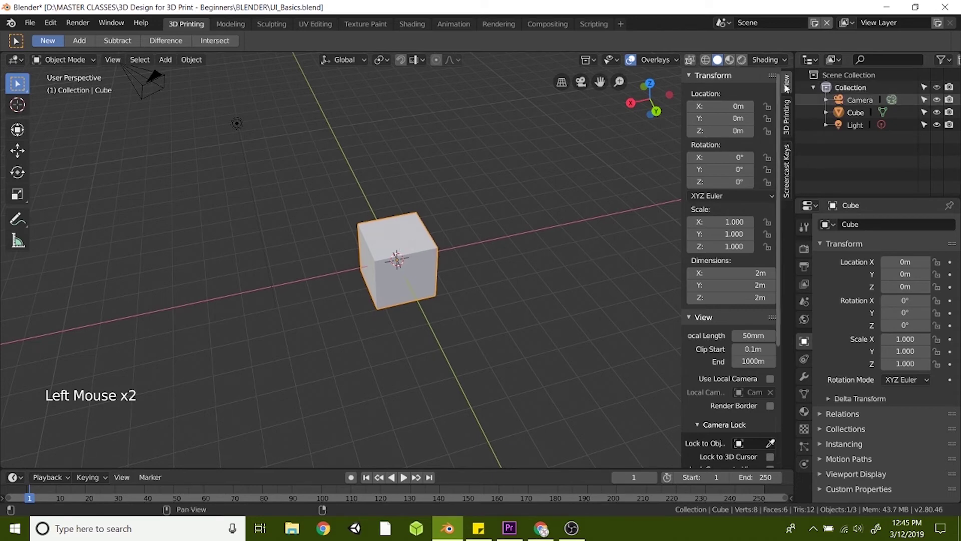
Show the 3D Printing sidebar tab with the Print3D panel, then deselect the cube
click(787, 120)
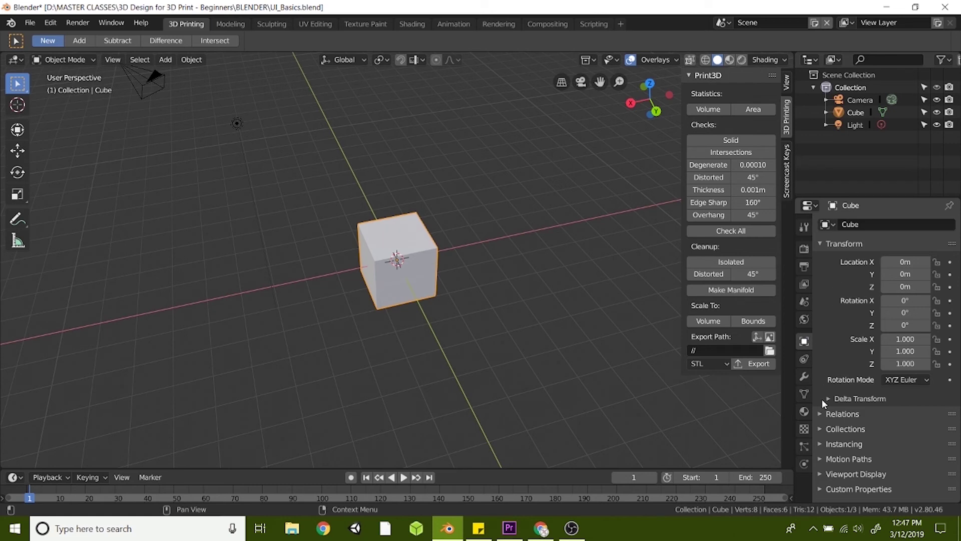
click(501, 441)
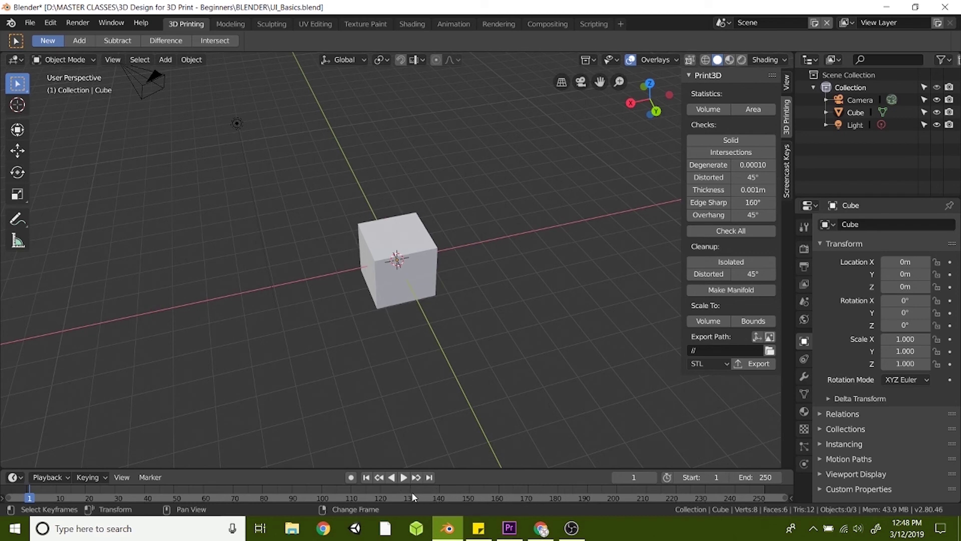
Orbit slightly around the cube and play the timeline from frame 1 to 48
mouse_move(472, 334)
alt+middle_down()
mouse_move(481, 296)
mouse_move(472, 323)
alt+middle_up()
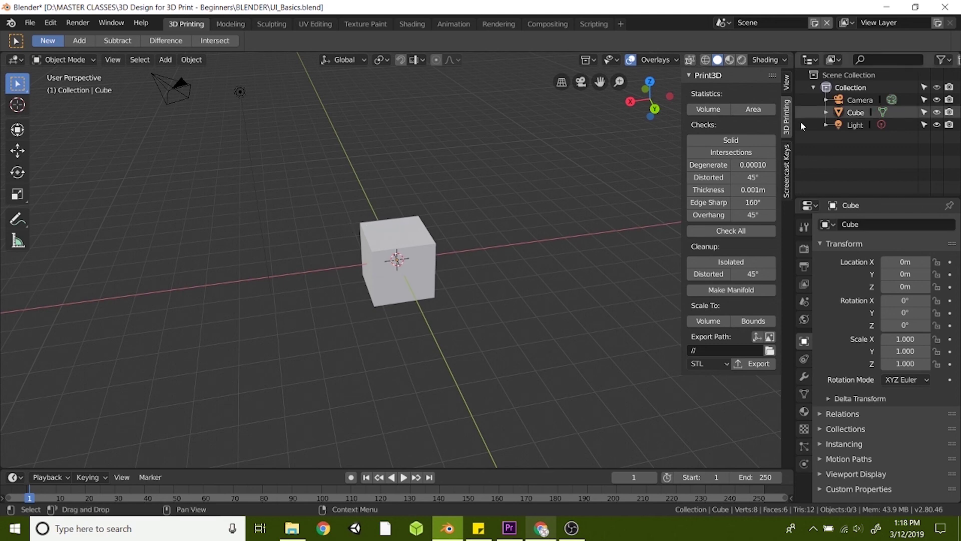
click(403, 477)
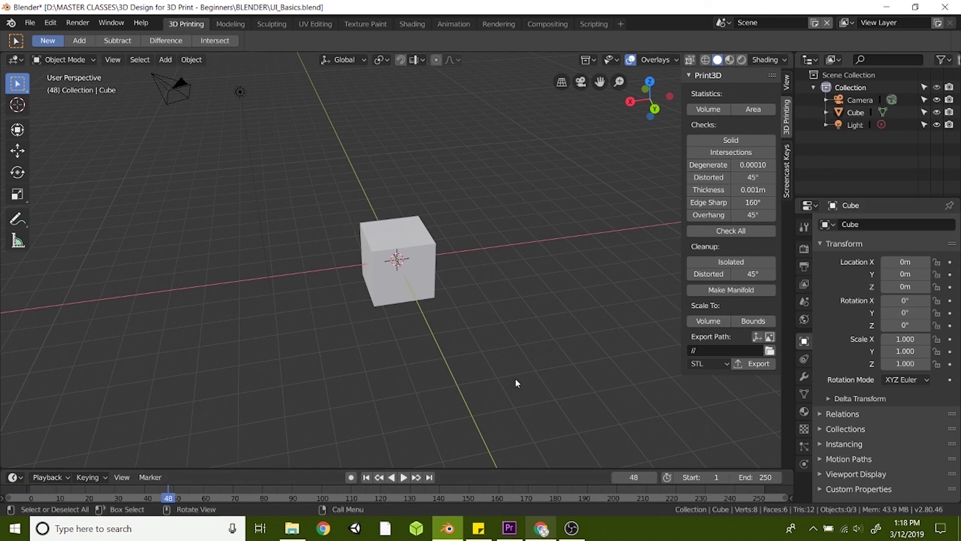